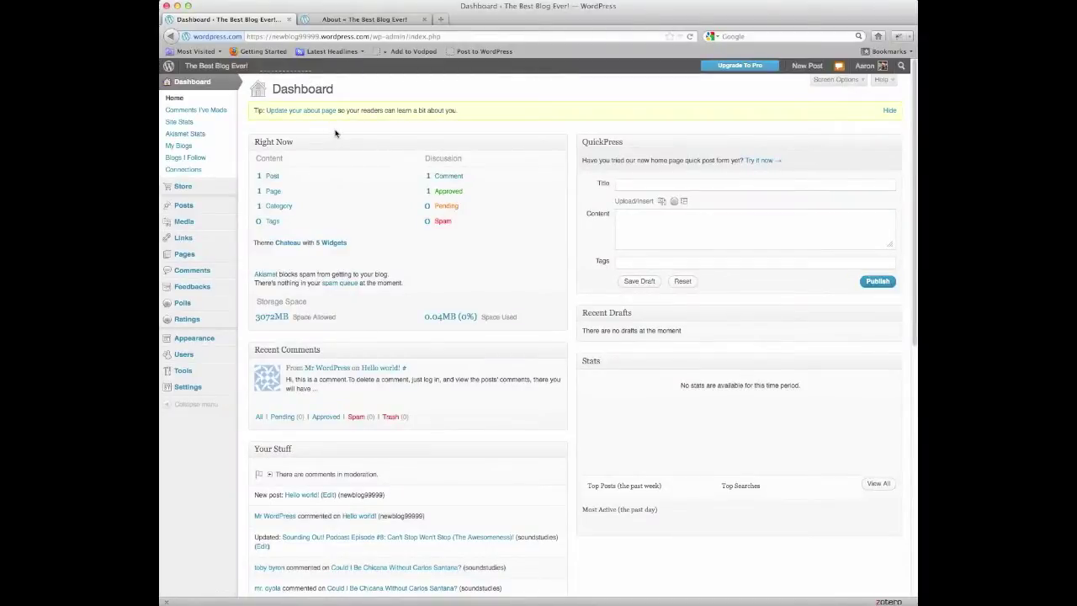
# - Examine the live blog's About page and its home page, including the sidebar sections and the first post
pyautogui.click(387, 20)
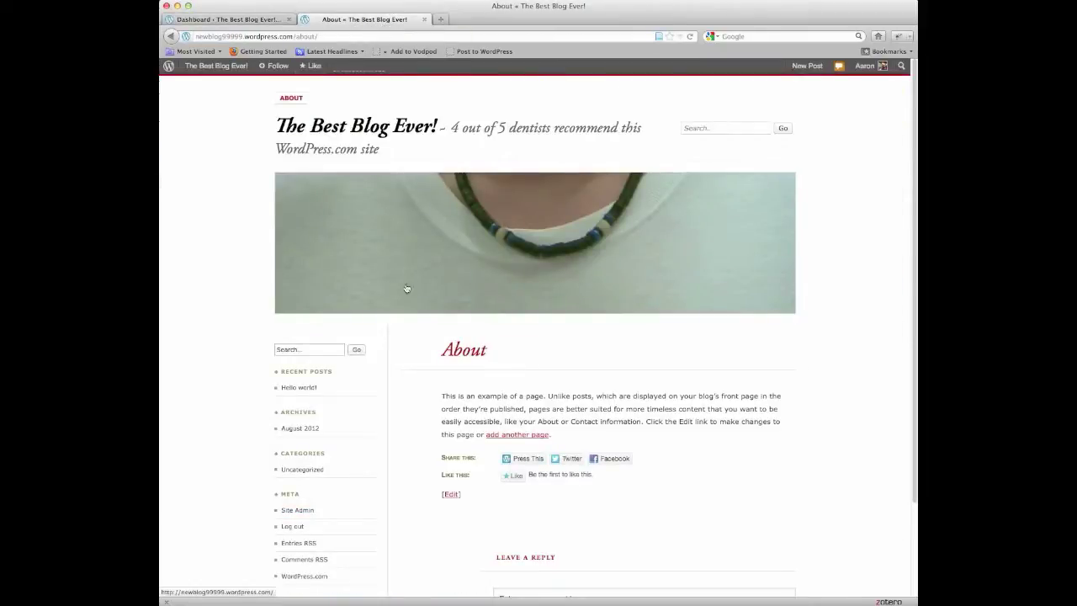
pyautogui.scroll(-2, 512, 288)
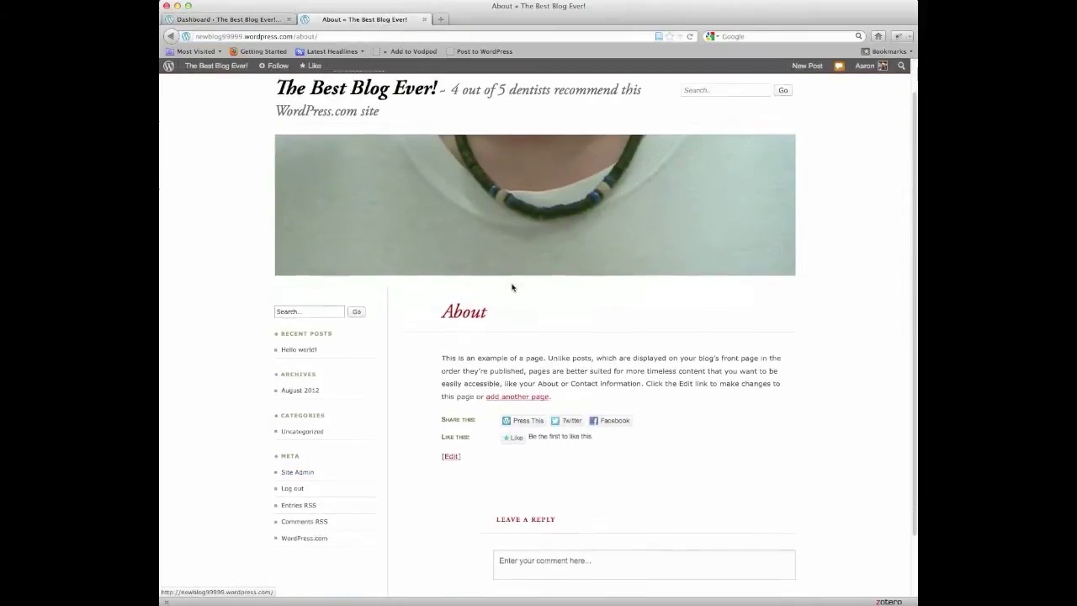
pyautogui.scroll(-1, 510, 287)
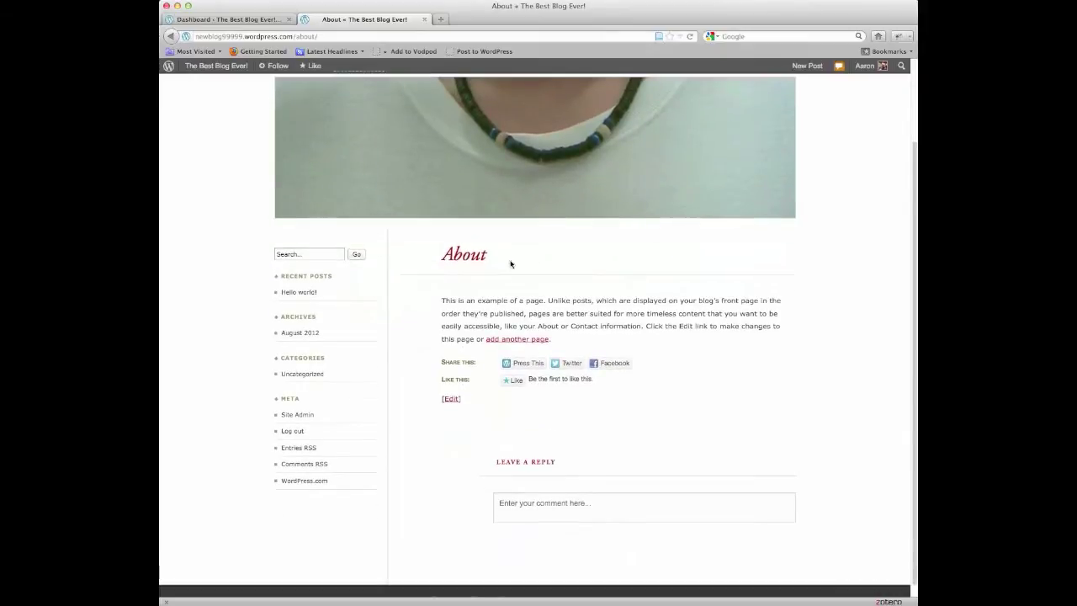
pyautogui.scroll(2, 550, 263)
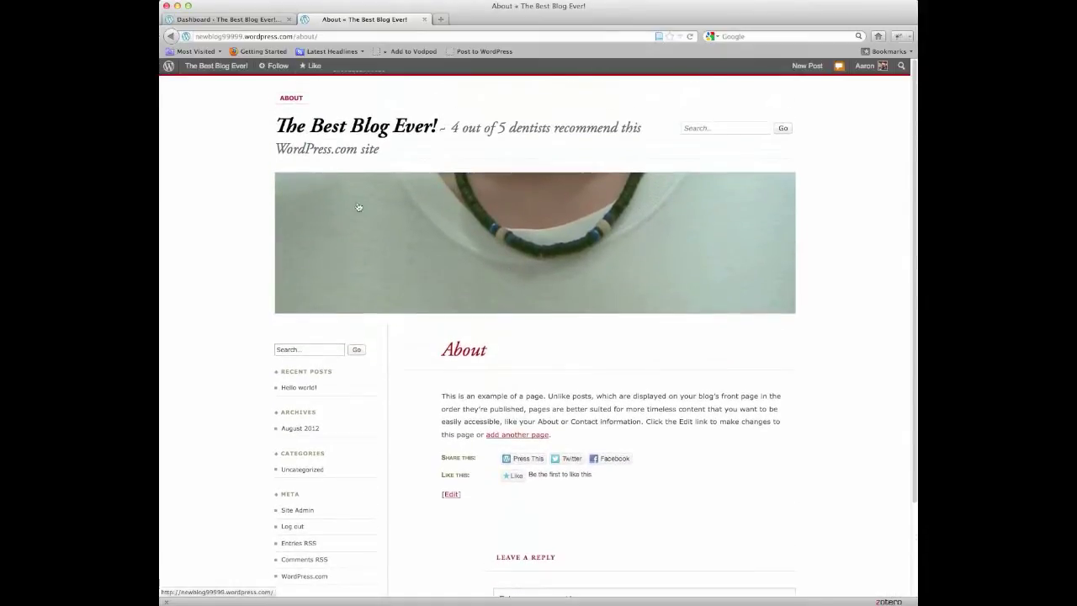
pyautogui.click(292, 99)
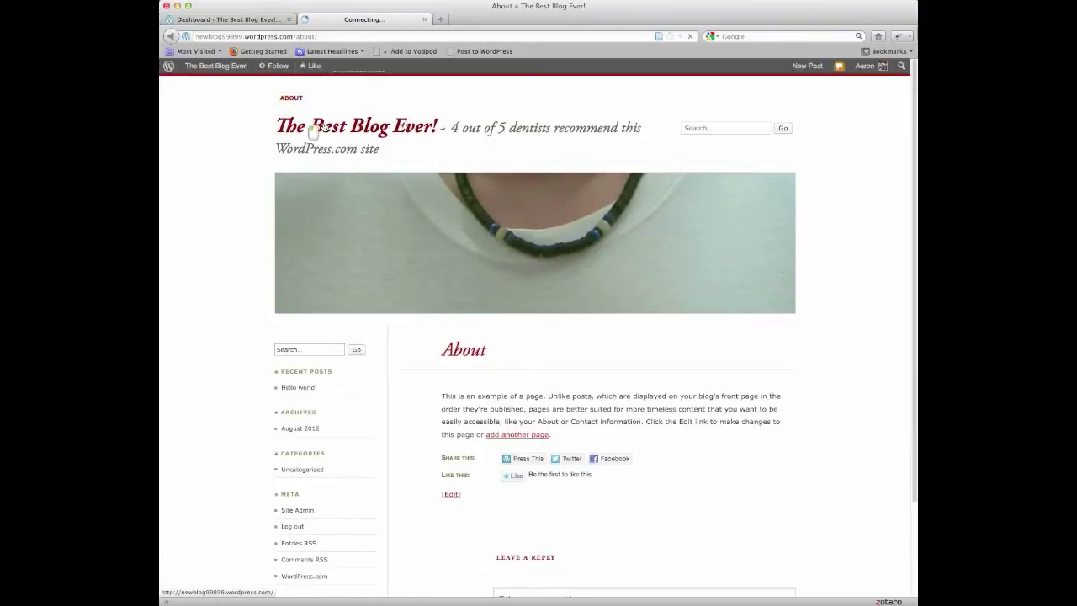
pyautogui.click(322, 126)
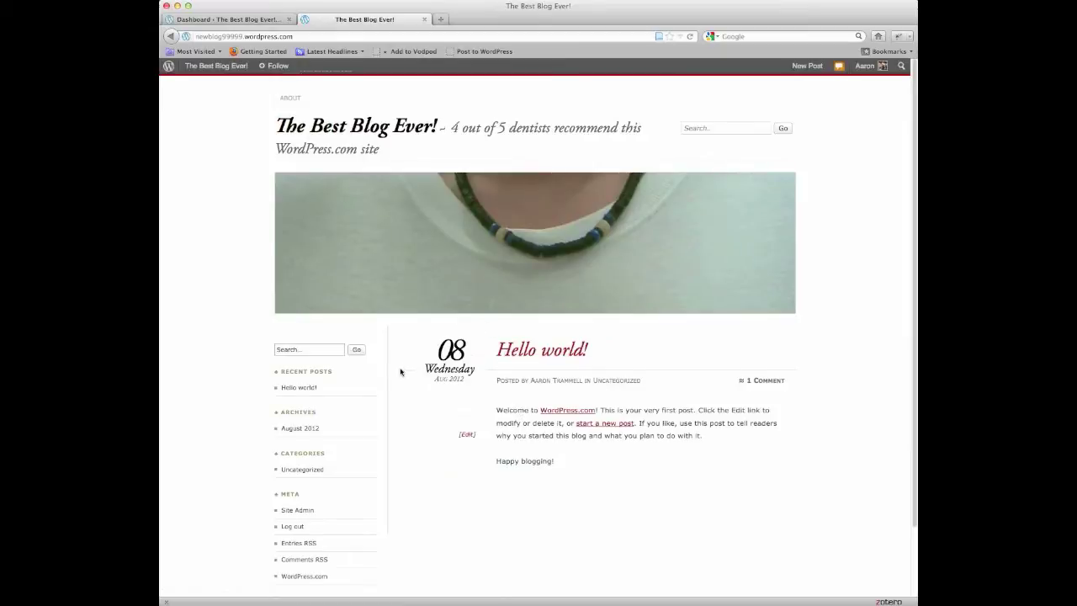
pyautogui.scroll(-1, 401, 371)
pyautogui.click(311, 334)
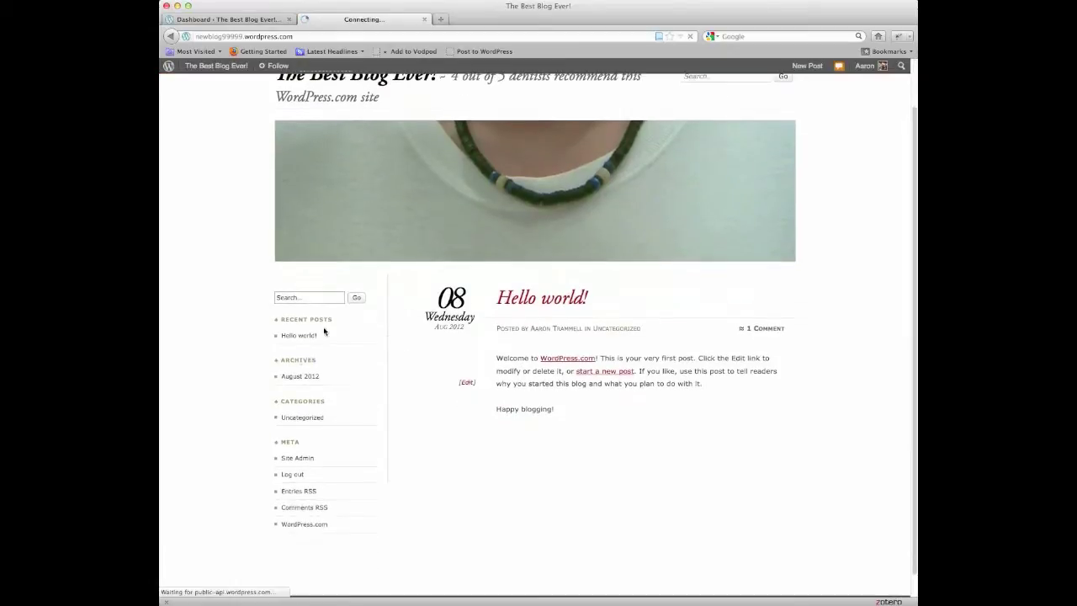
# - Go to the blog's list of pages in the dashboard, start a new page and title it "Information"
pyautogui.click(238, 18)
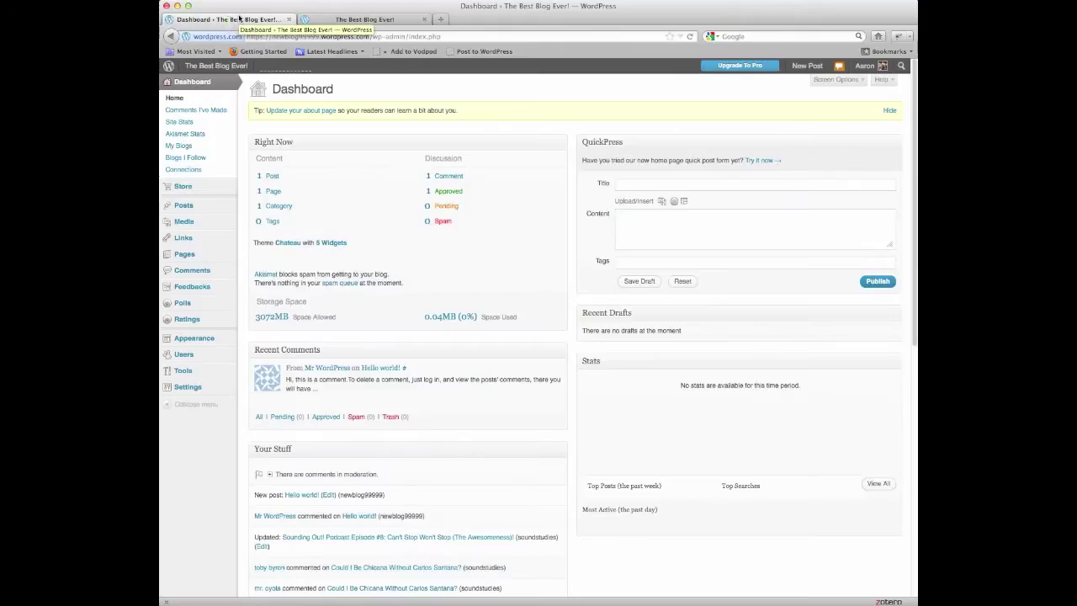
pyautogui.moveTo(205, 261)
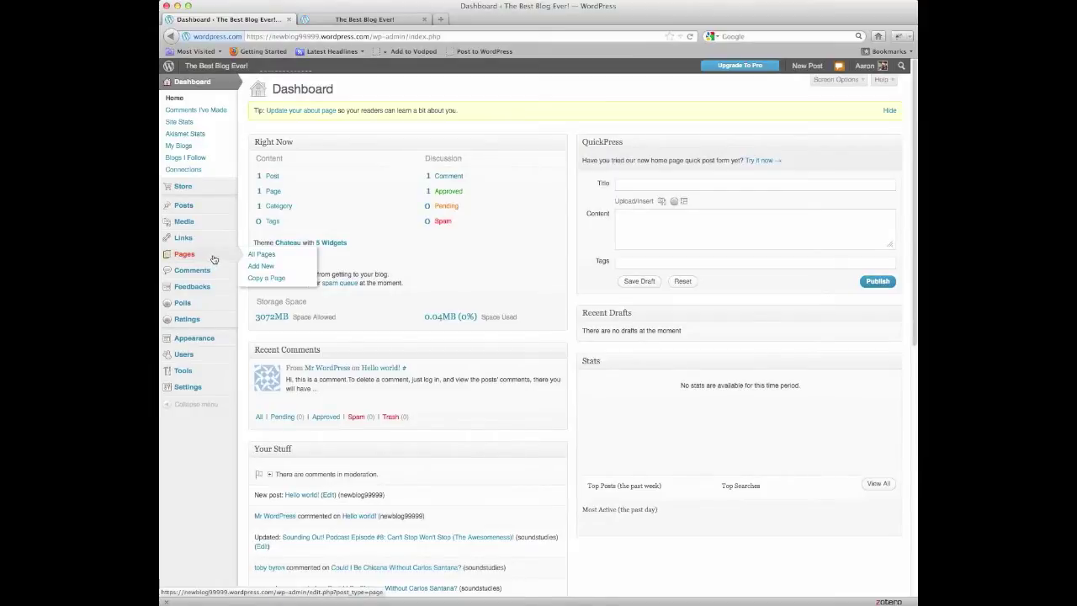
pyautogui.click(260, 256)
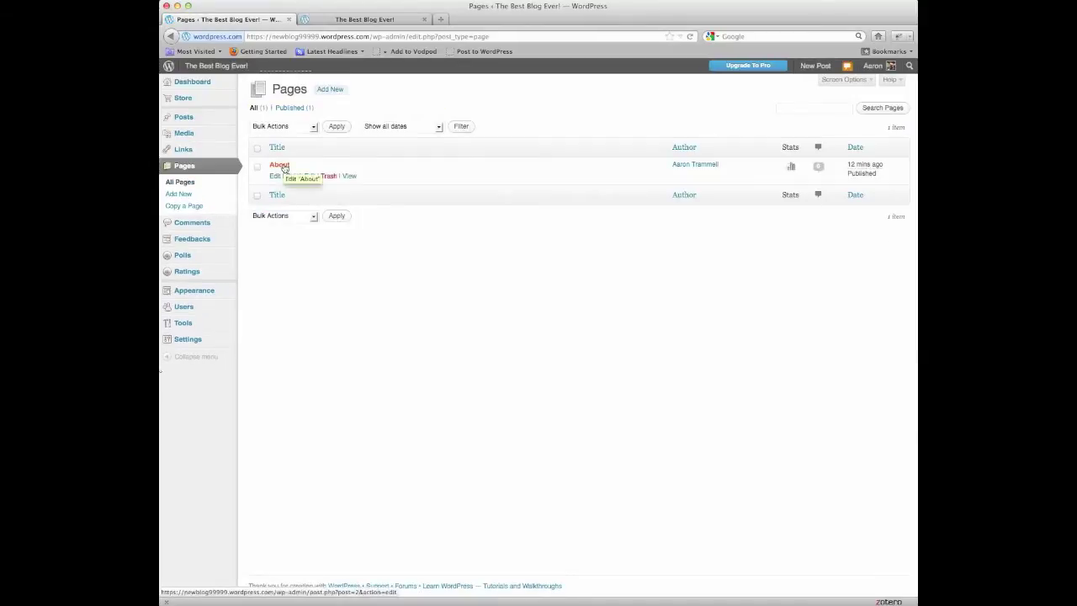
pyautogui.click(330, 90)
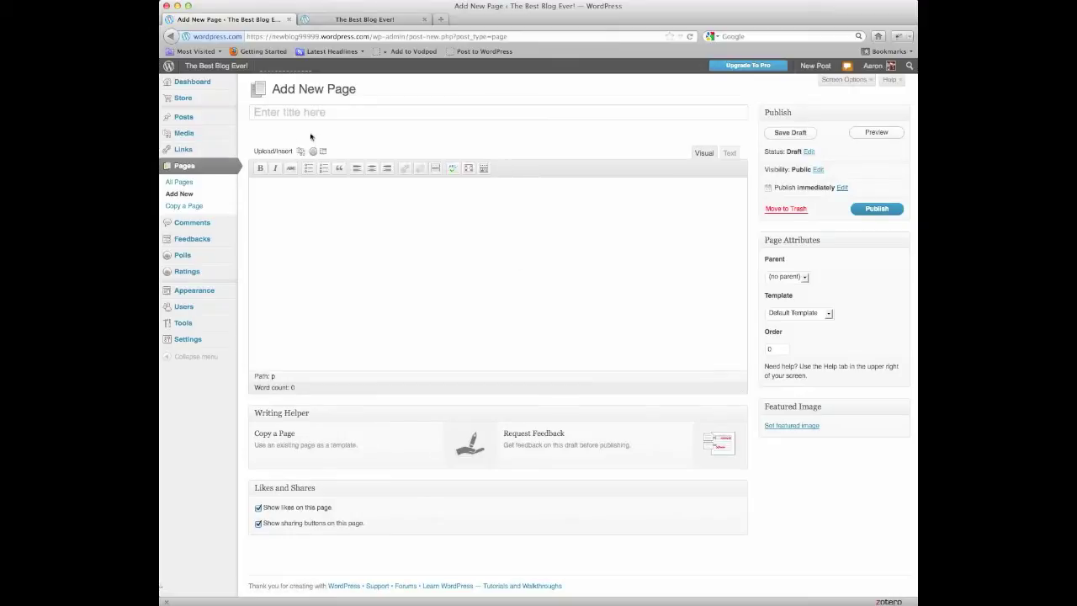
pyautogui.click(349, 108)
pyautogui.write('Information')
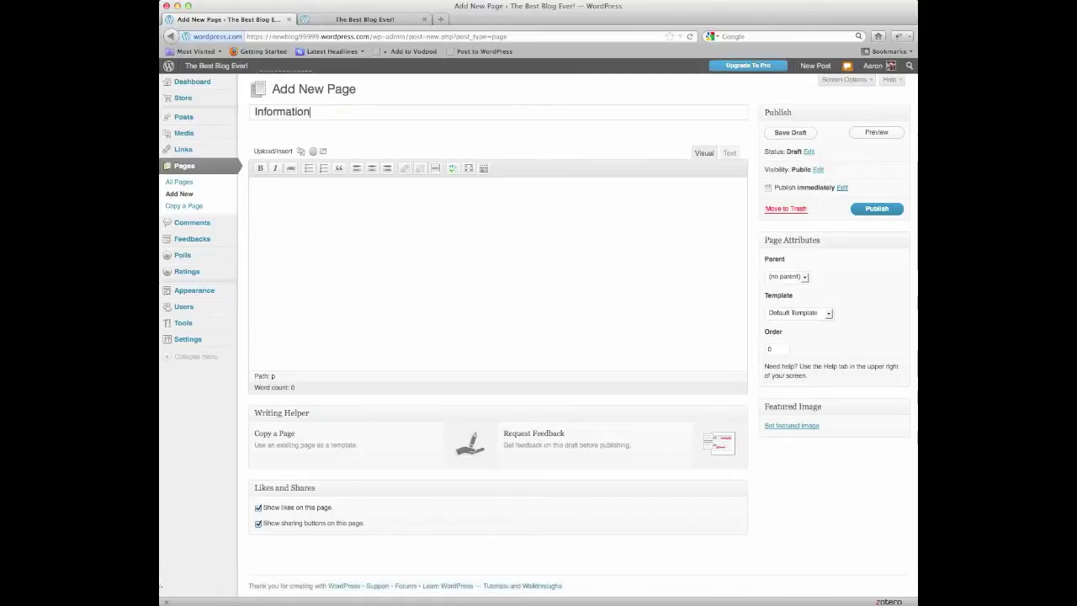
# - Enter "Lots of Information." as the body of the Information page and publish it
pyautogui.press('Tab')
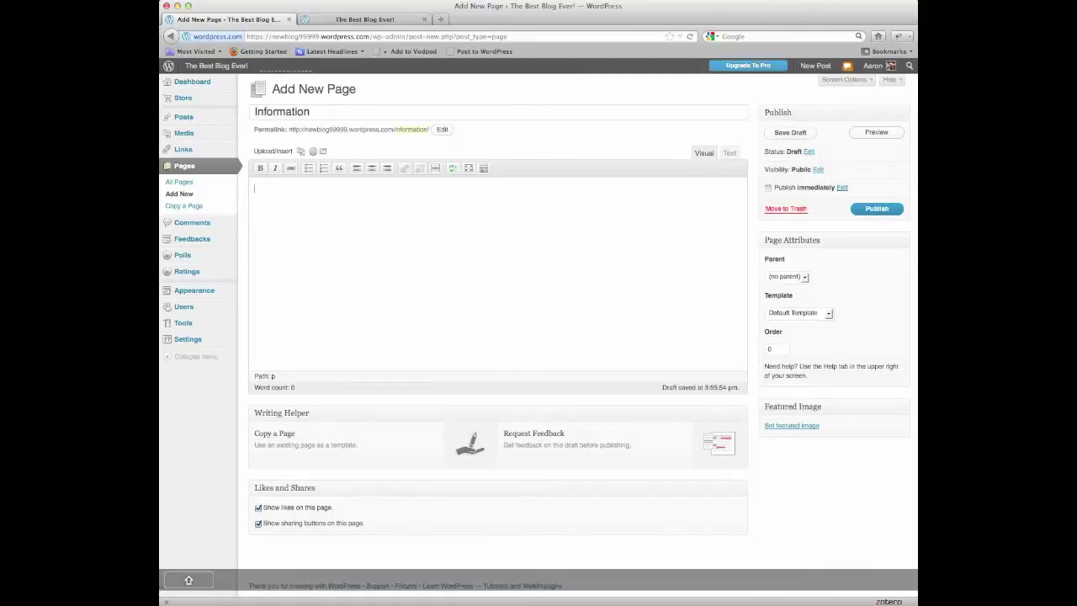
pyautogui.write('Lots of Information.')
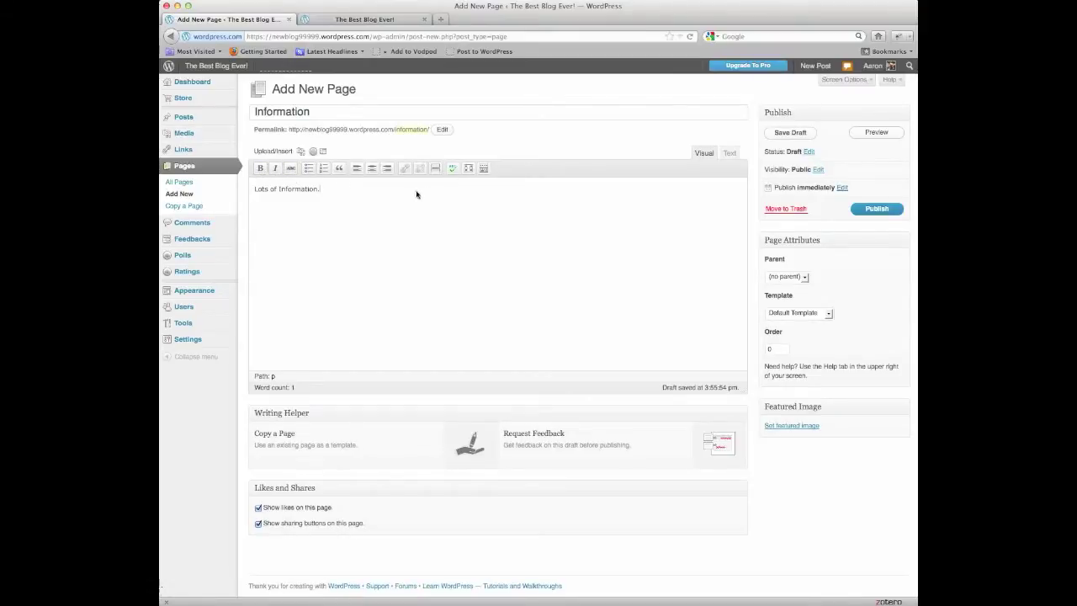
pyautogui.click(892, 213)
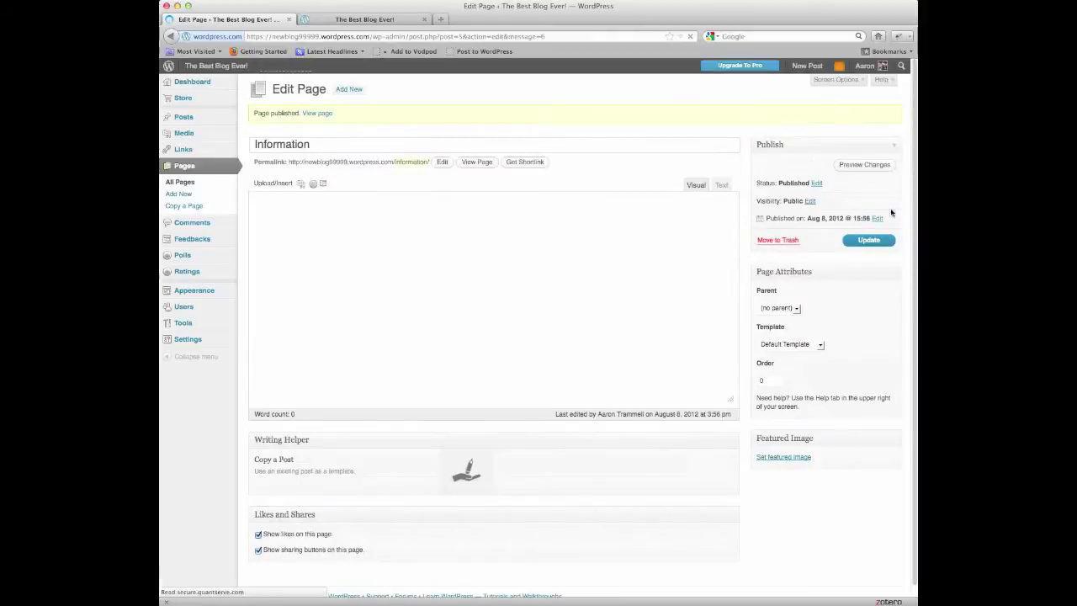
# - Check the new Information page on the reloaded live blog and return to the home page to view its sidebar
pyautogui.click(365, 18)
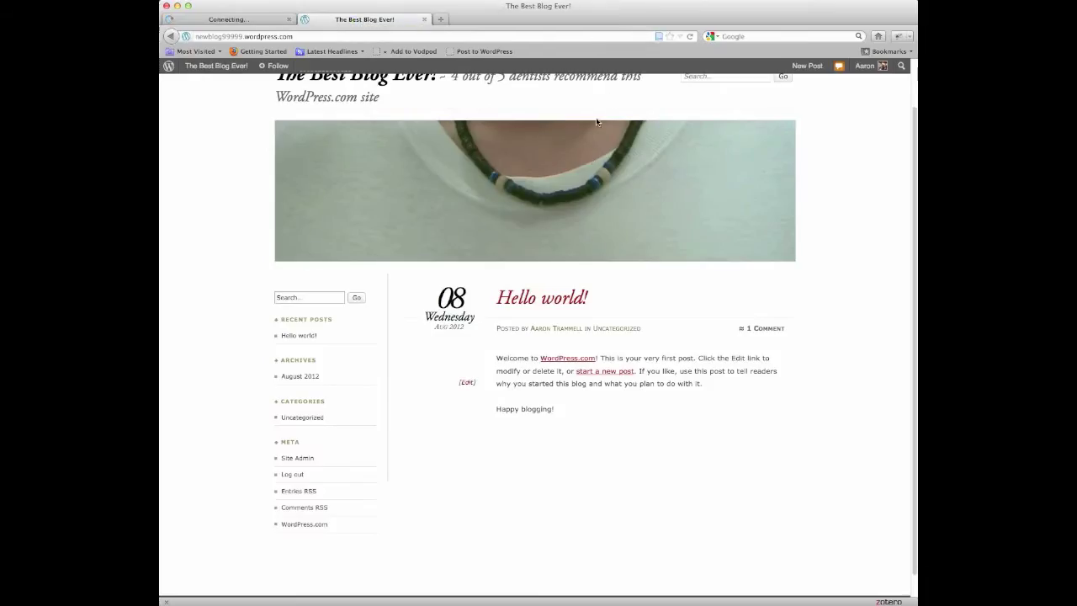
pyautogui.scroll(-2, 599, 205)
pyautogui.scroll(2, 600, 205)
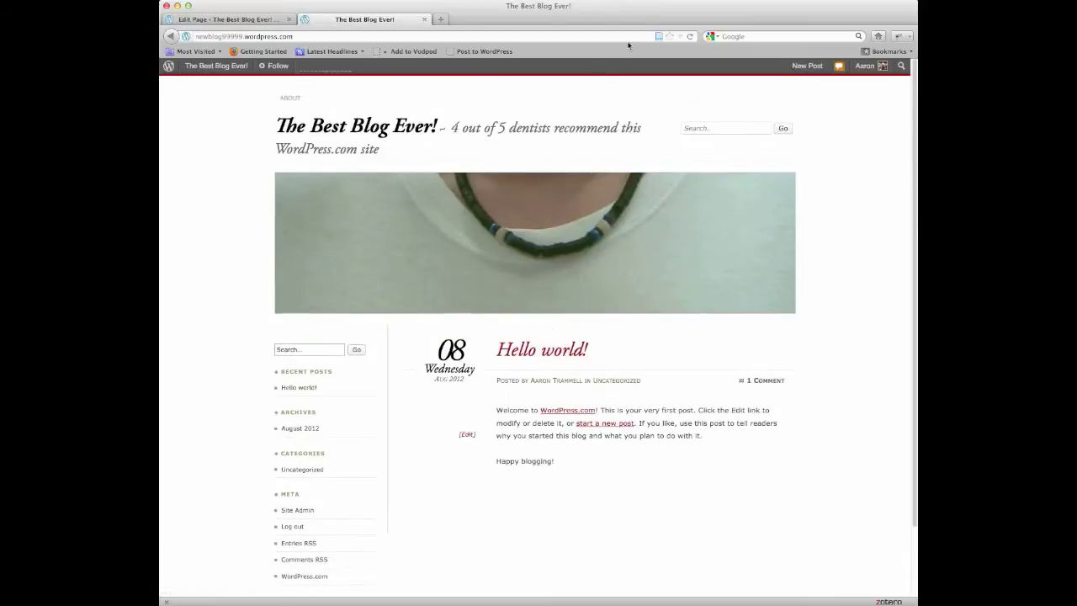
pyautogui.click(690, 37)
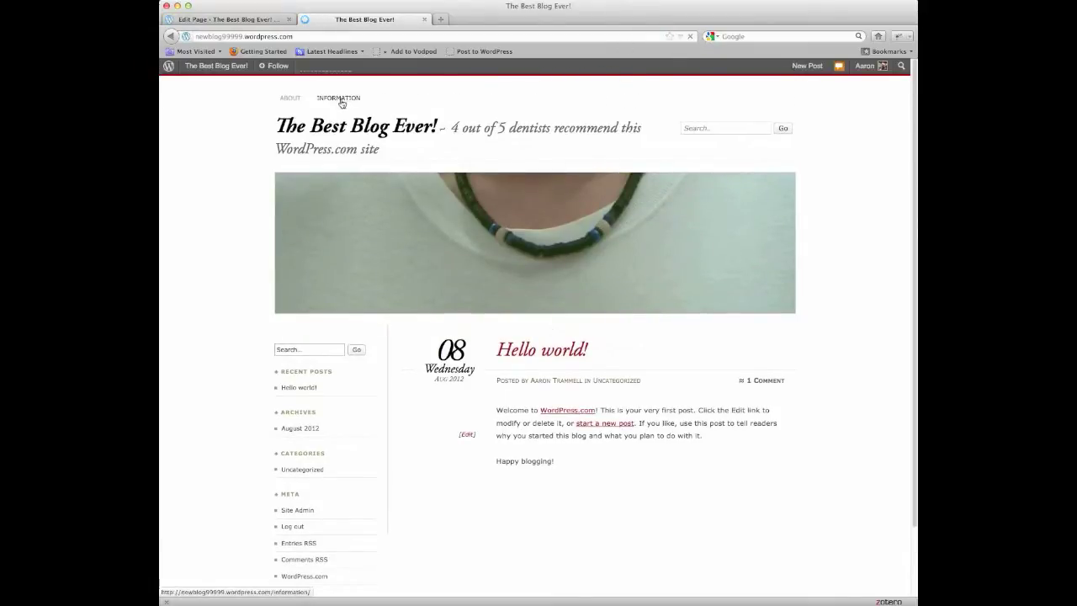
pyautogui.click(357, 102)
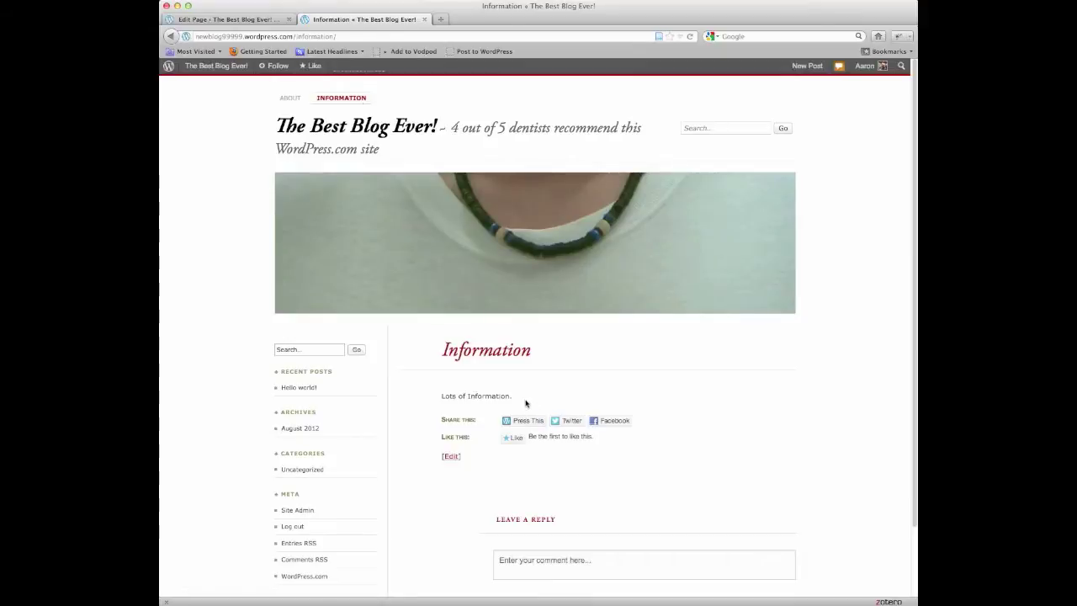
pyautogui.click(339, 265)
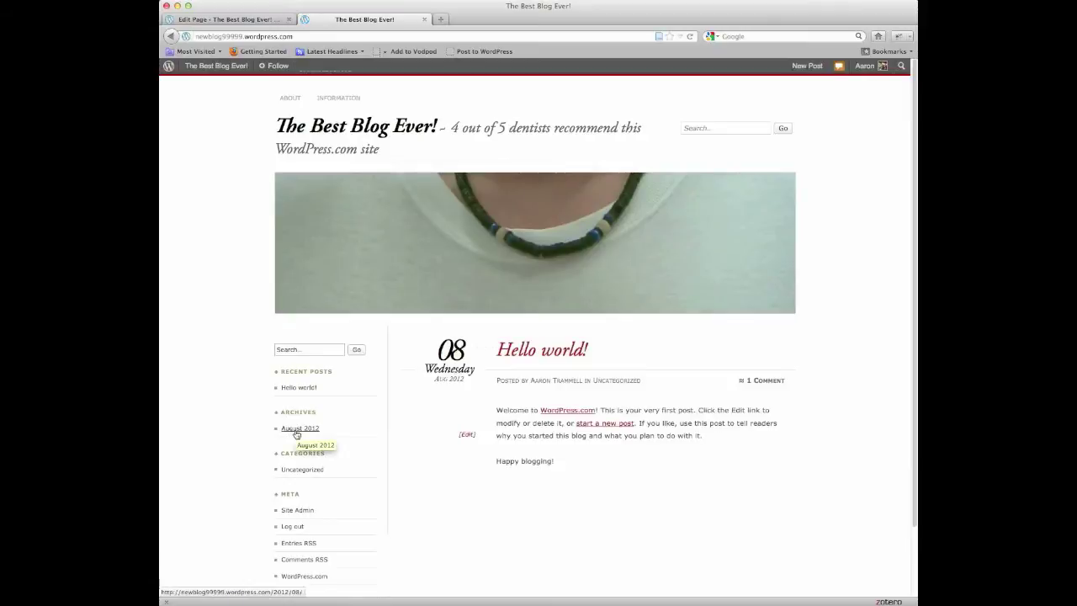
pyautogui.scroll(-2, 313, 501)
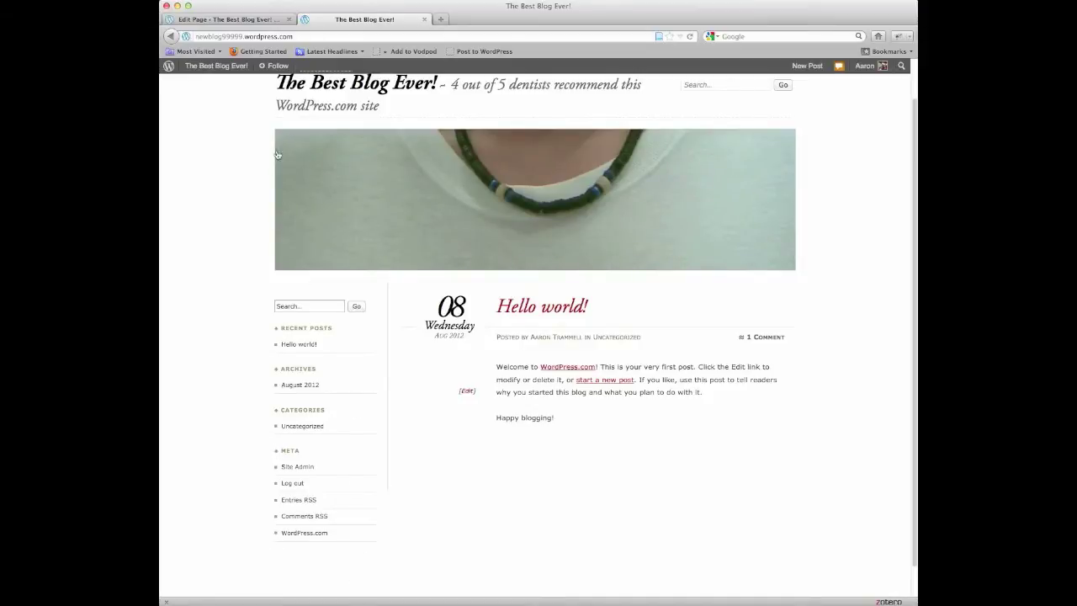
# - Return to the blog's admin dashboard and open the management page for its widgets
pyautogui.click(249, 21)
pyautogui.click(206, 86)
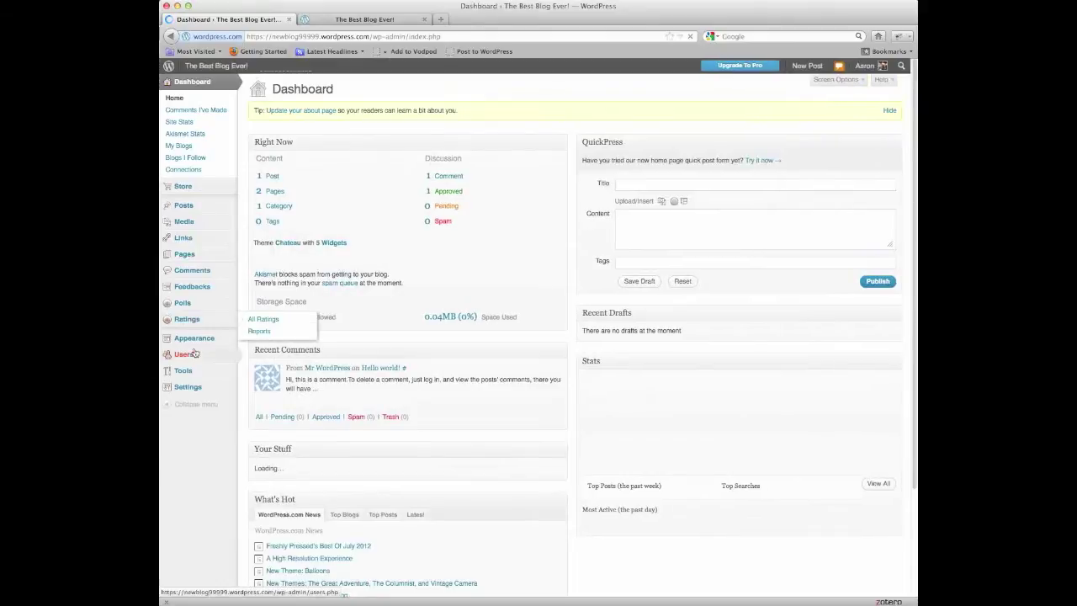
pyautogui.moveTo(200, 341)
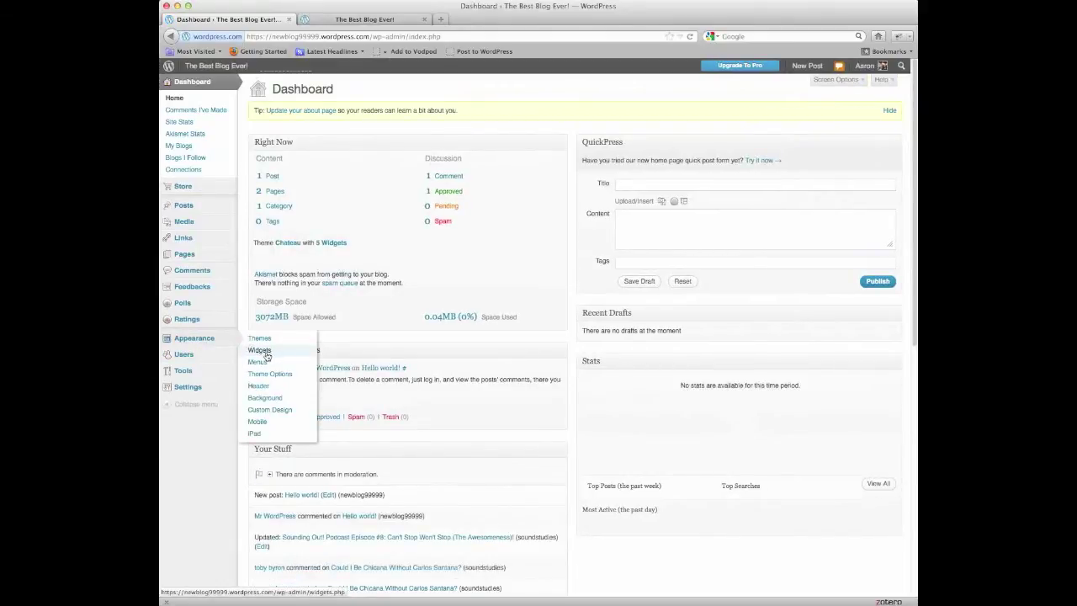
pyautogui.click(263, 351)
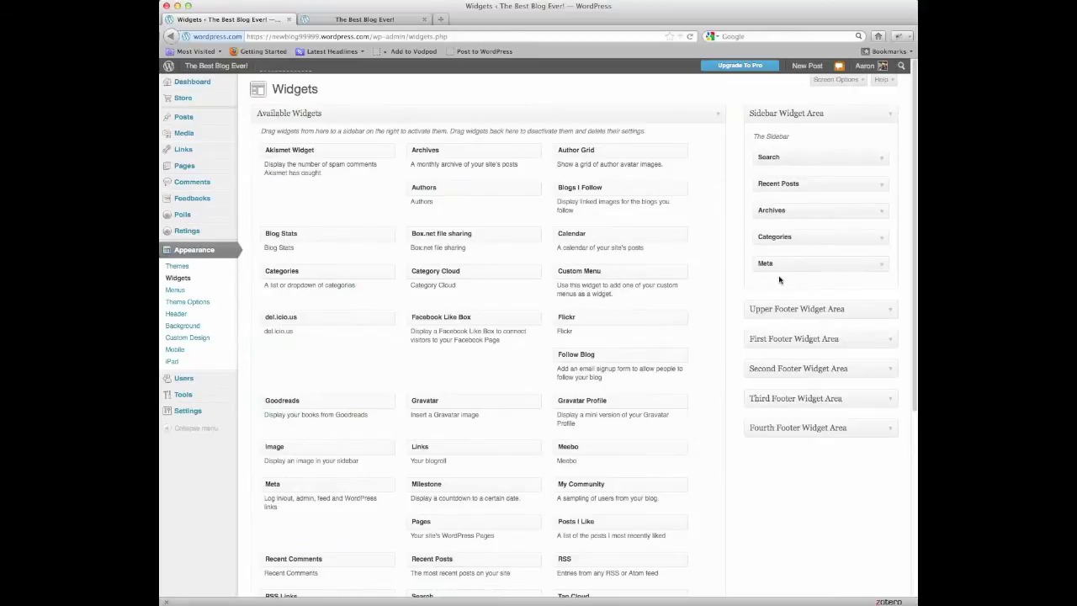
# - Inspect the settings of the Meta and Categories widgets in the Sidebar Widget Area, collapsing each one again
pyautogui.click(881, 267)
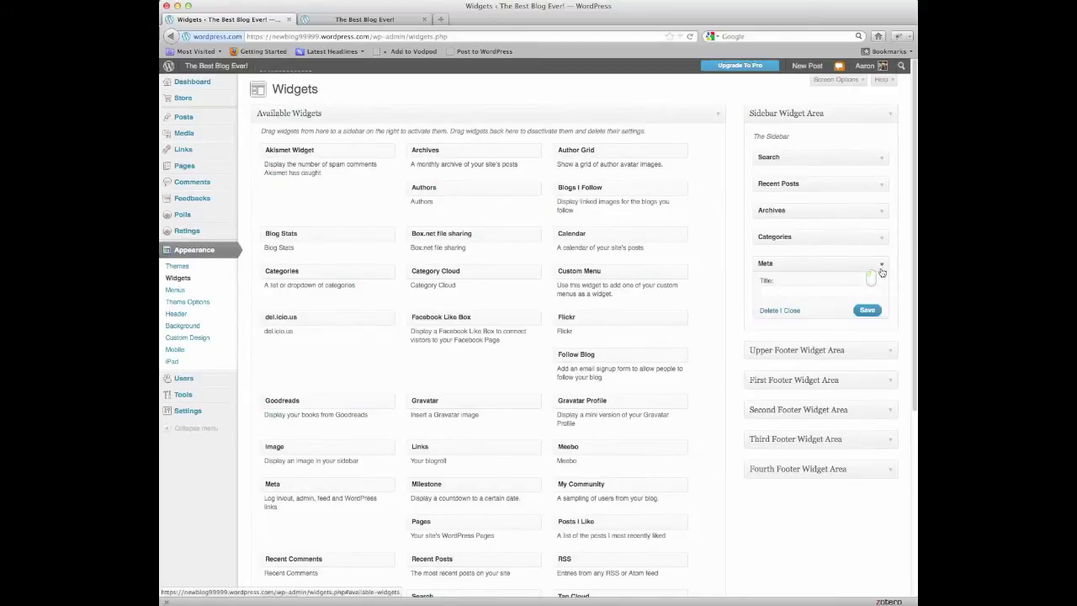
pyautogui.click(881, 267)
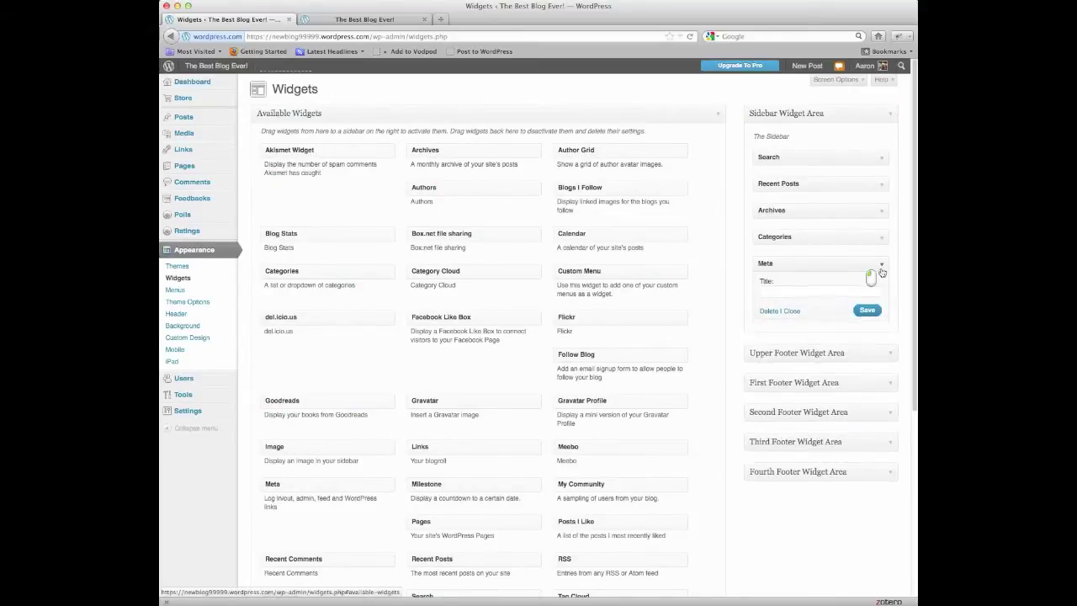
pyautogui.click(882, 239)
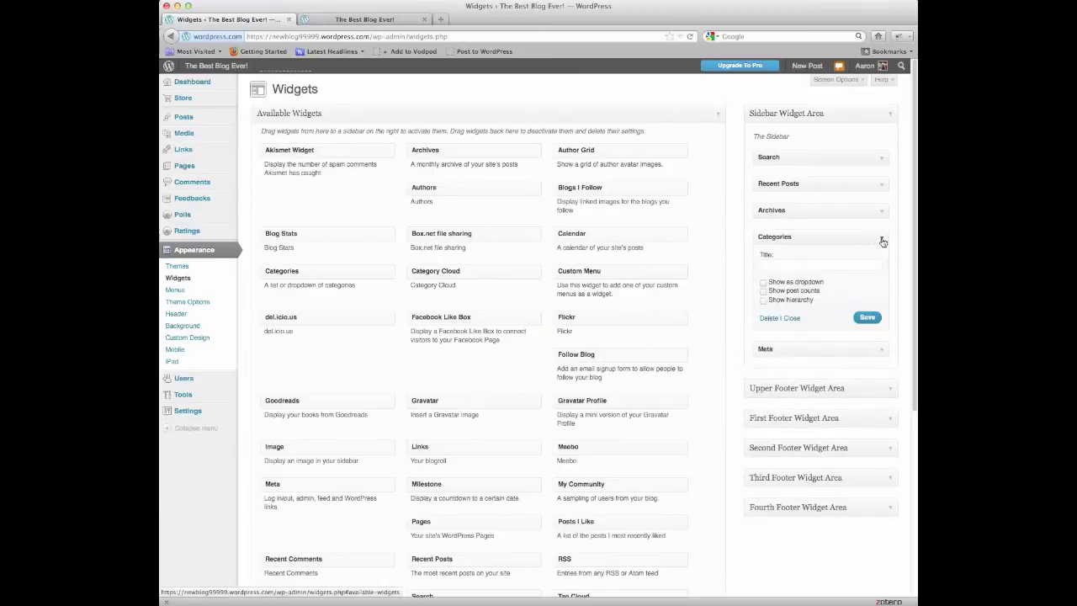
pyautogui.click(882, 241)
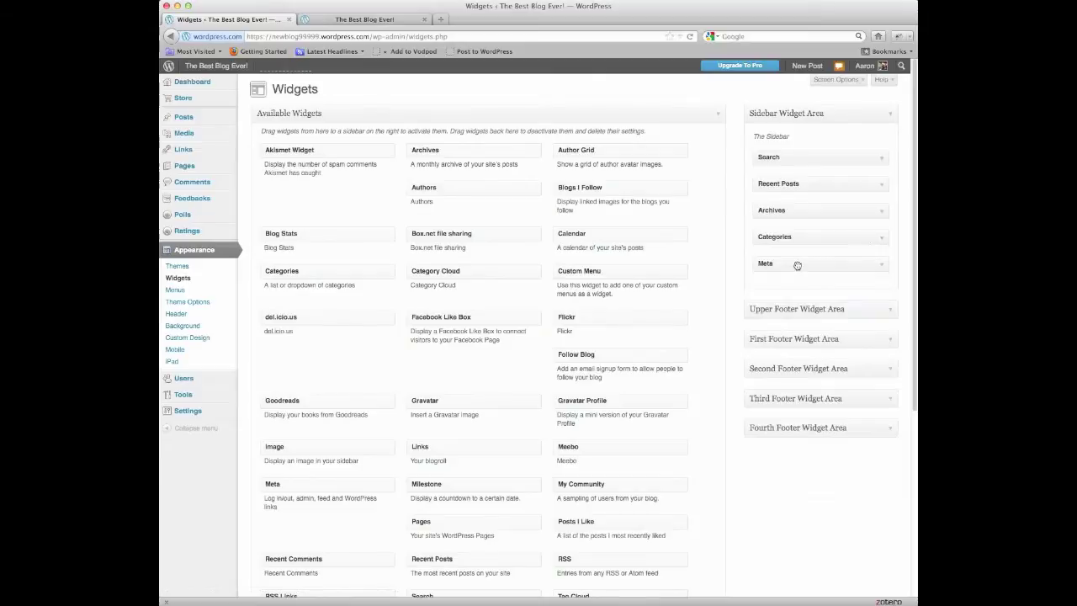
# - Deactivate the Meta widget by moving it out of the Sidebar Widget Area into the available widgets
pyautogui.moveTo(796, 266); pyautogui.dragTo(699, 276)
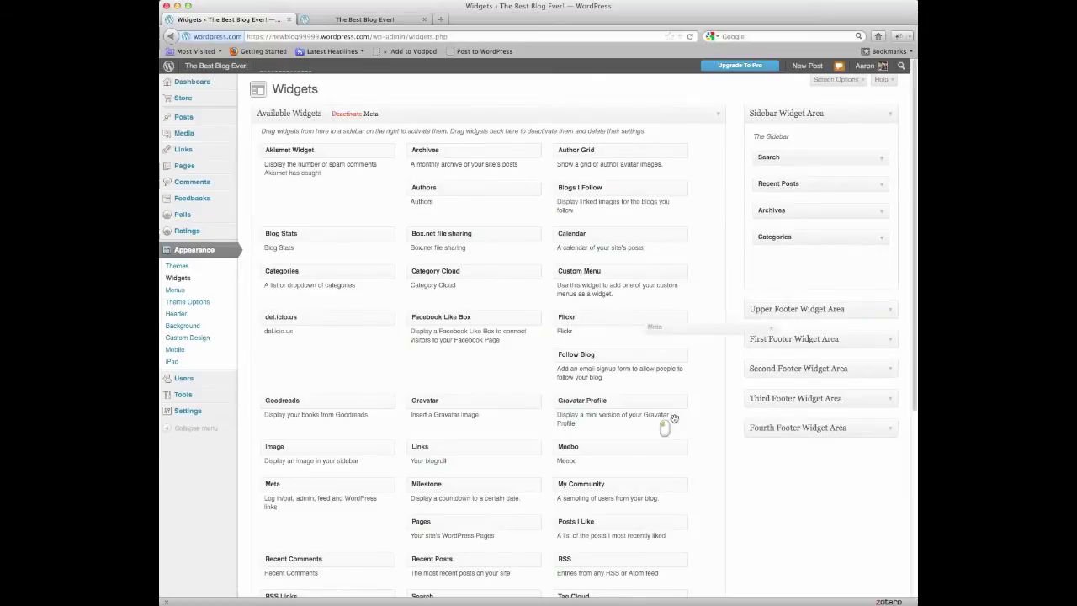
pyautogui.moveTo(675, 419); pyautogui.dragTo(618, 363)
pyautogui.scroll(1, 731, 363)
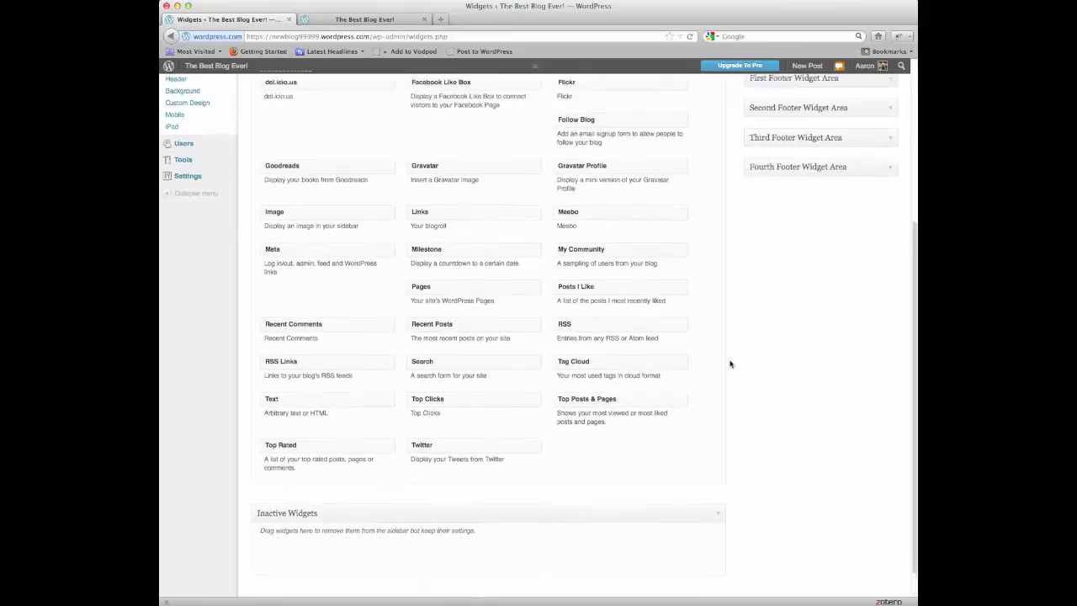
pyautogui.scroll(5, 731, 363)
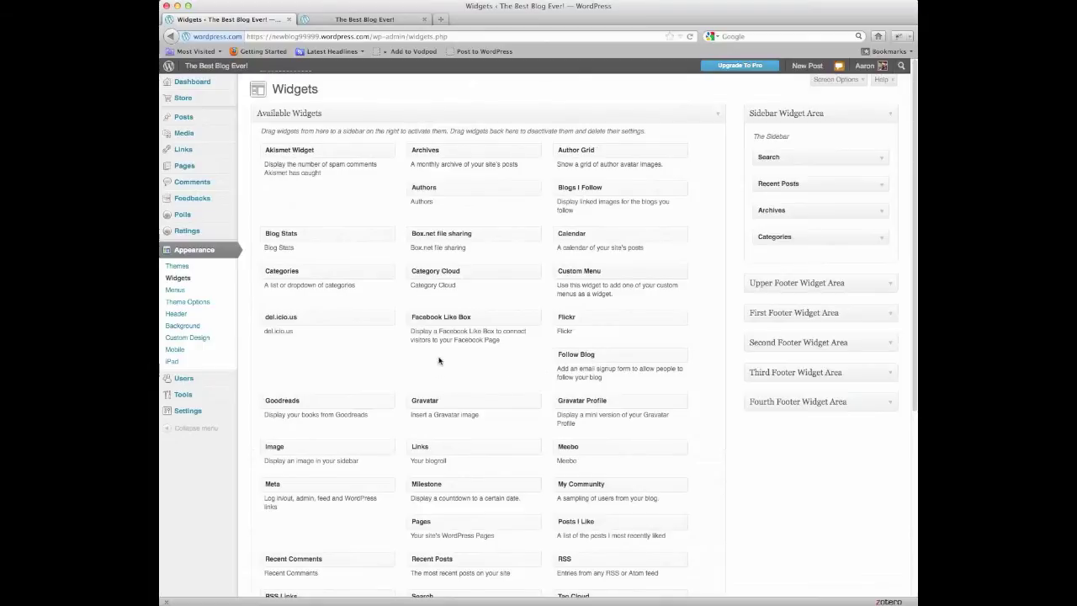
# - Add the Tag Cloud widget below Categories in the Sidebar Widget Area, and move it into the Upper Footer Widget Area
pyautogui.scroll(-3, 593, 425)
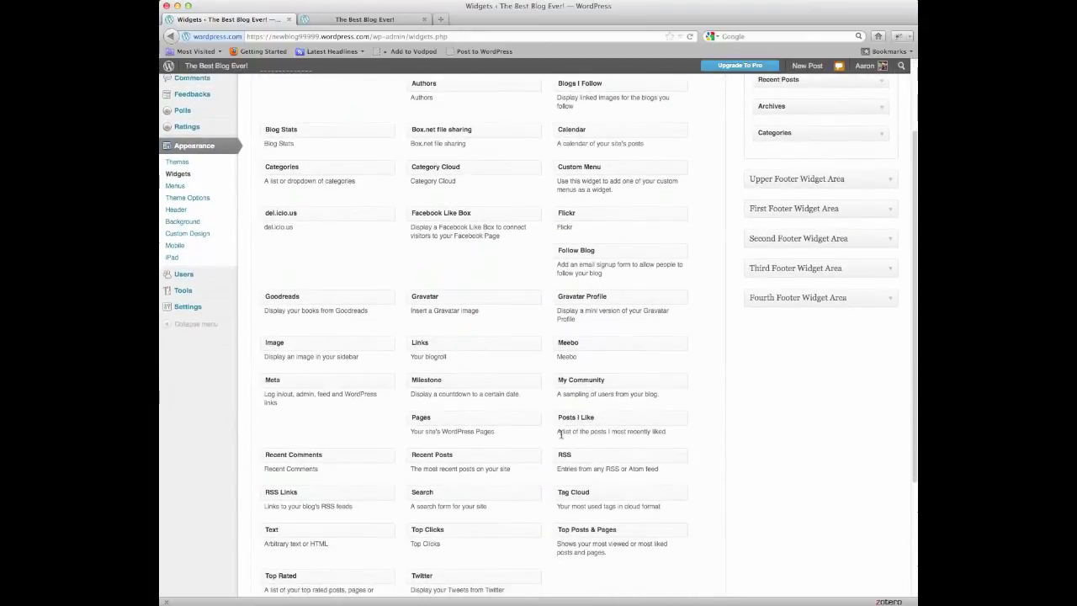
pyautogui.moveTo(584, 494); pyautogui.dragTo(773, 207)
pyautogui.moveTo(553, 443); pyautogui.dragTo(795, 160)
pyautogui.moveTo(813, 37); pyautogui.dragTo(788, 206)
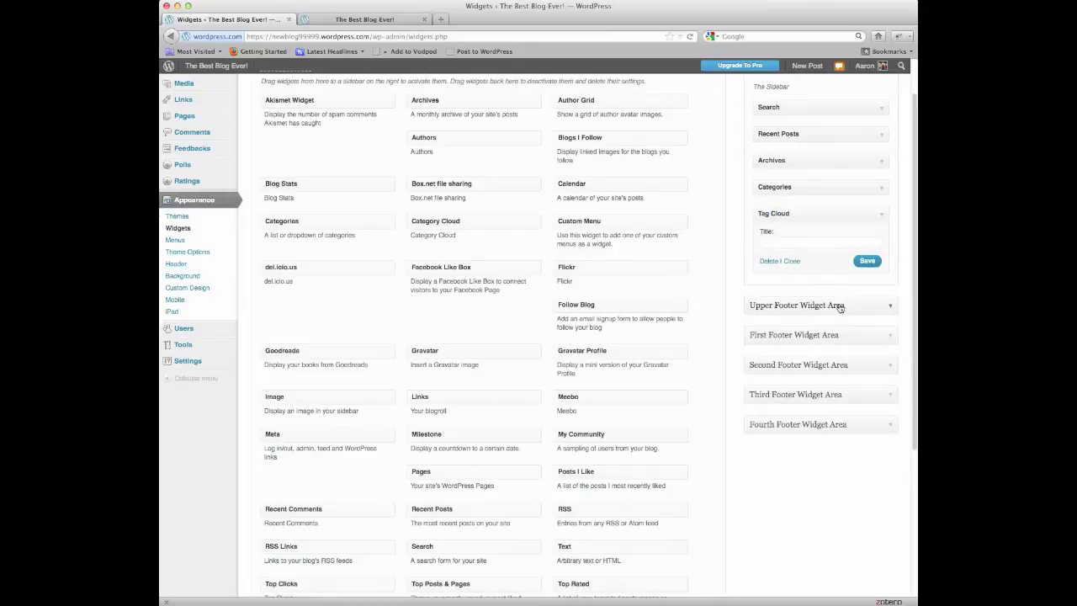
pyautogui.click(891, 308)
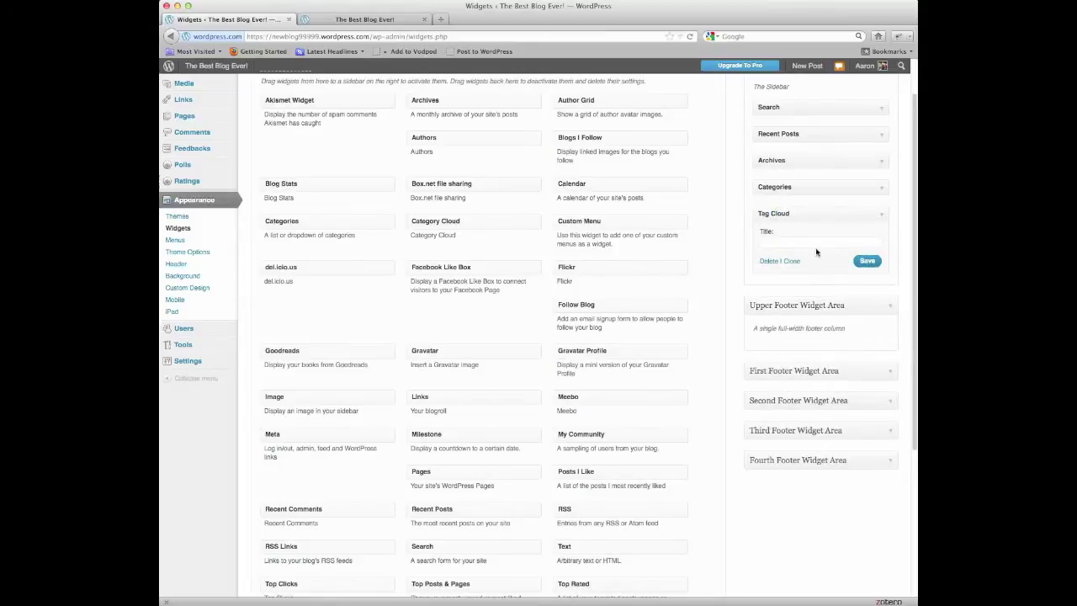
pyautogui.moveTo(807, 210); pyautogui.dragTo(809, 297)
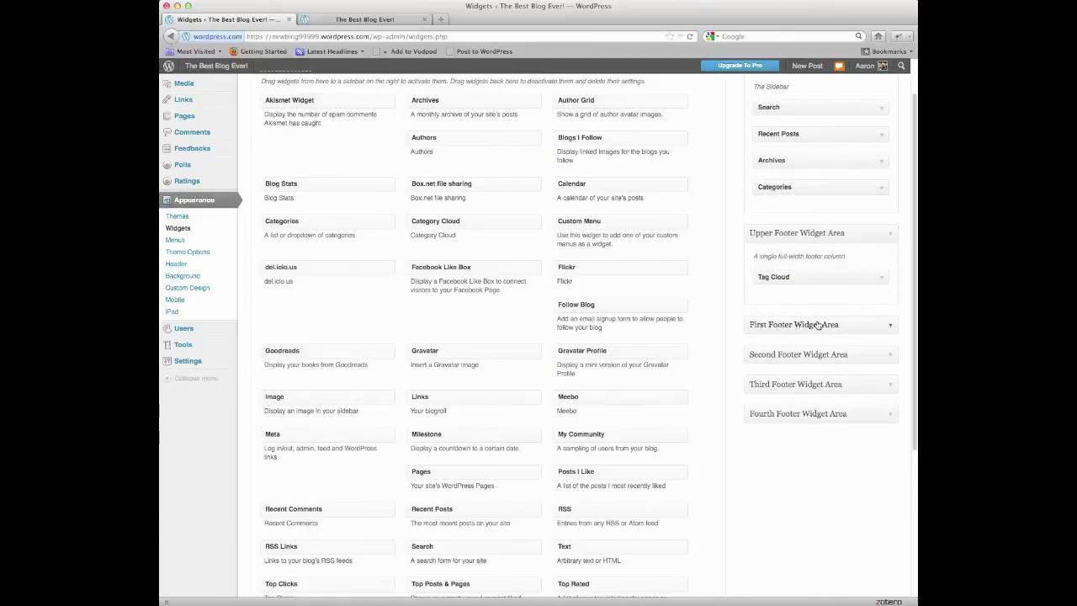
# - Title the Tag Cloud widget in the Upper Footer Widget Area "Retreat to the skies!" and save it
pyautogui.click(883, 280)
pyautogui.click(882, 280)
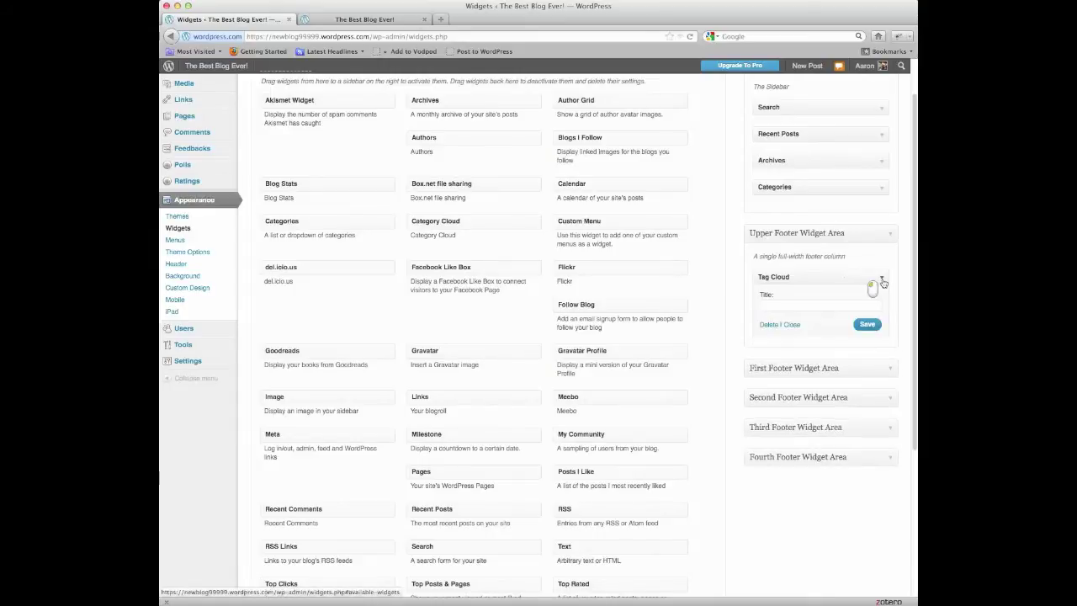
pyautogui.click(882, 280)
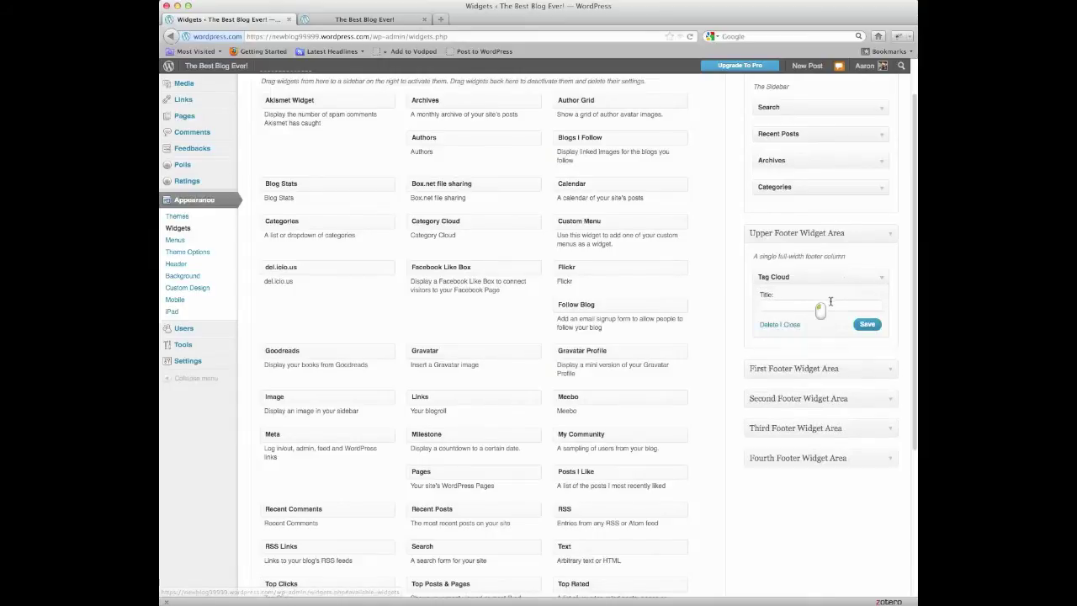
pyautogui.click(822, 303)
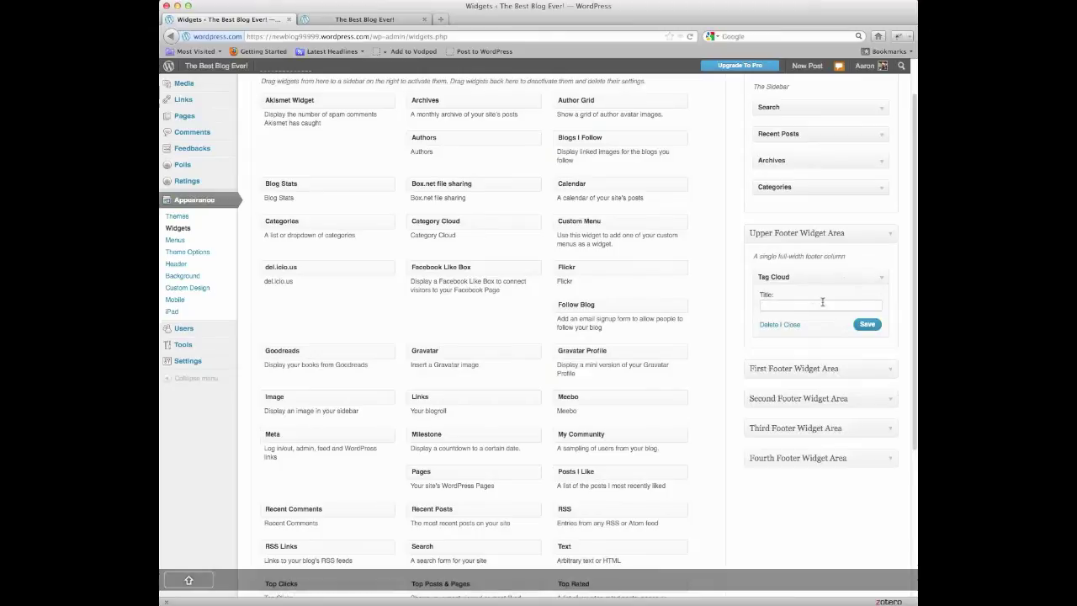
pyautogui.write('Related')
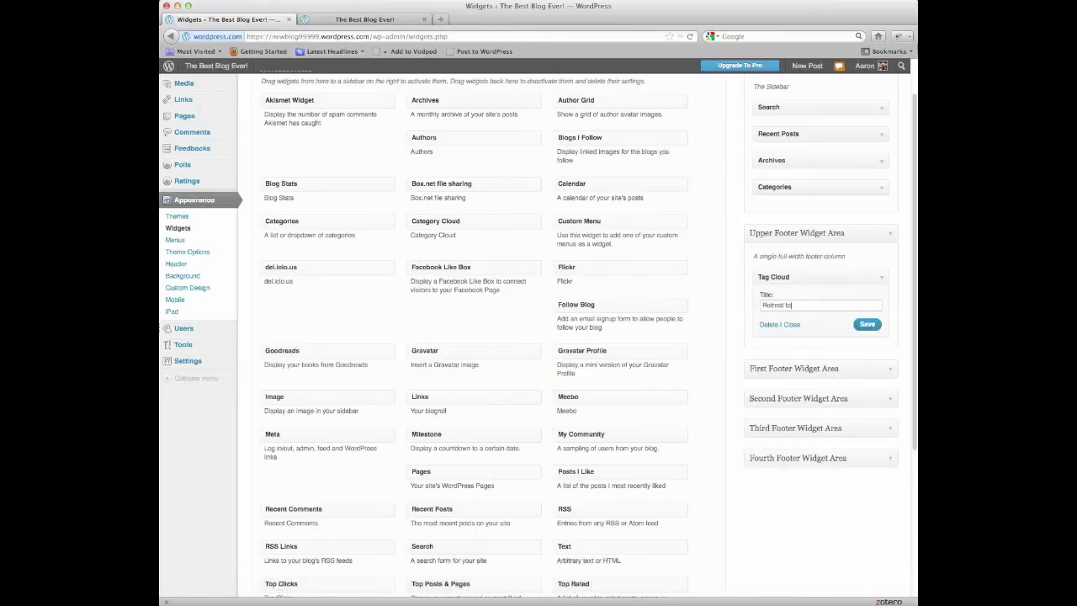
pyautogui.write('s!')
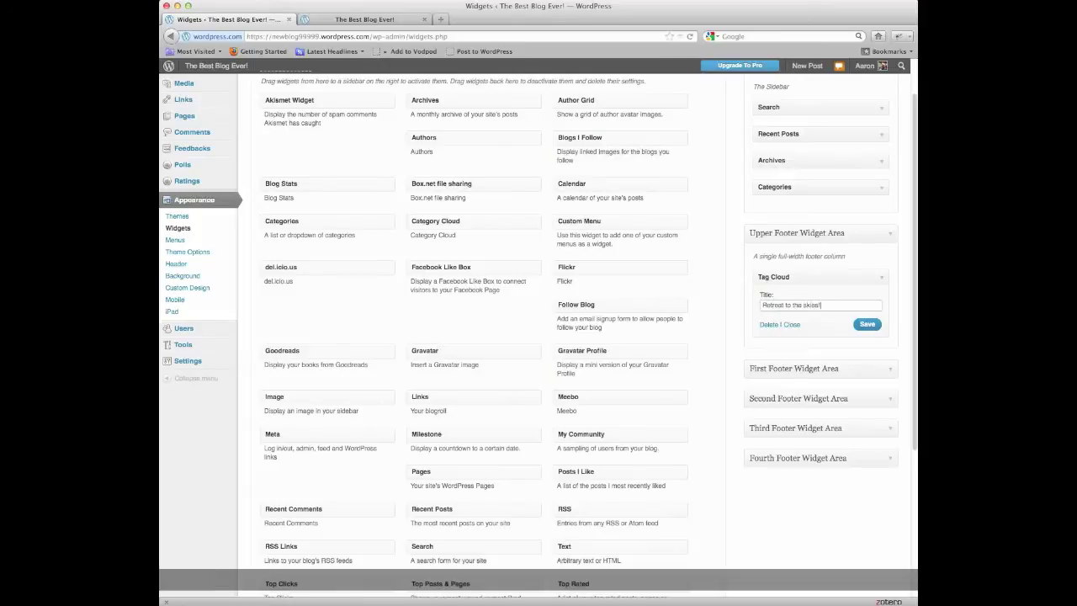
pyautogui.click(869, 326)
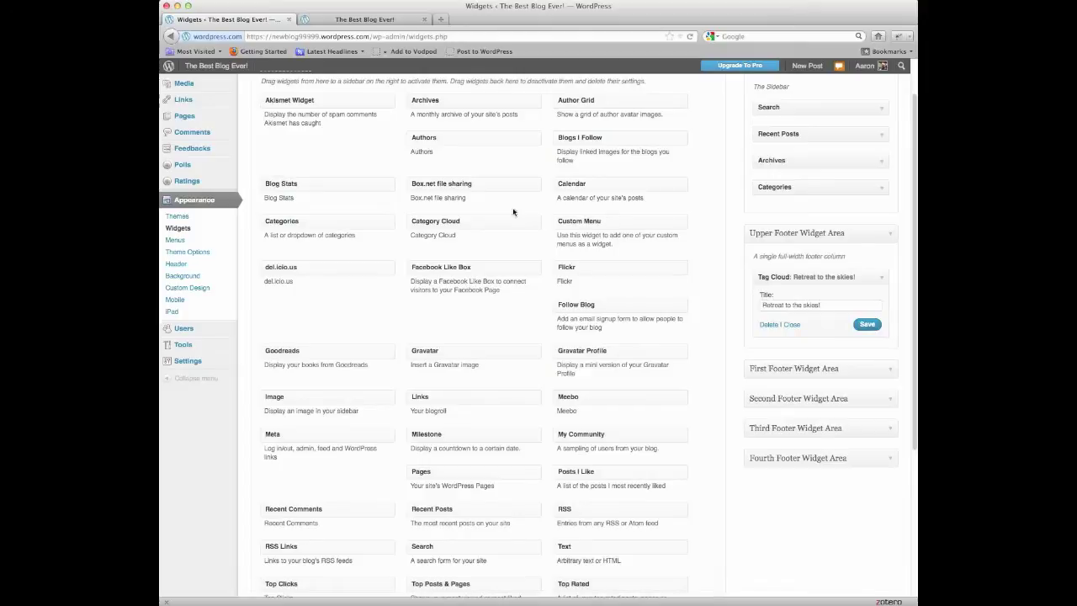
# - Switch to the live blog page and reload it to check the sidebar and footer widgets
pyautogui.click(361, 21)
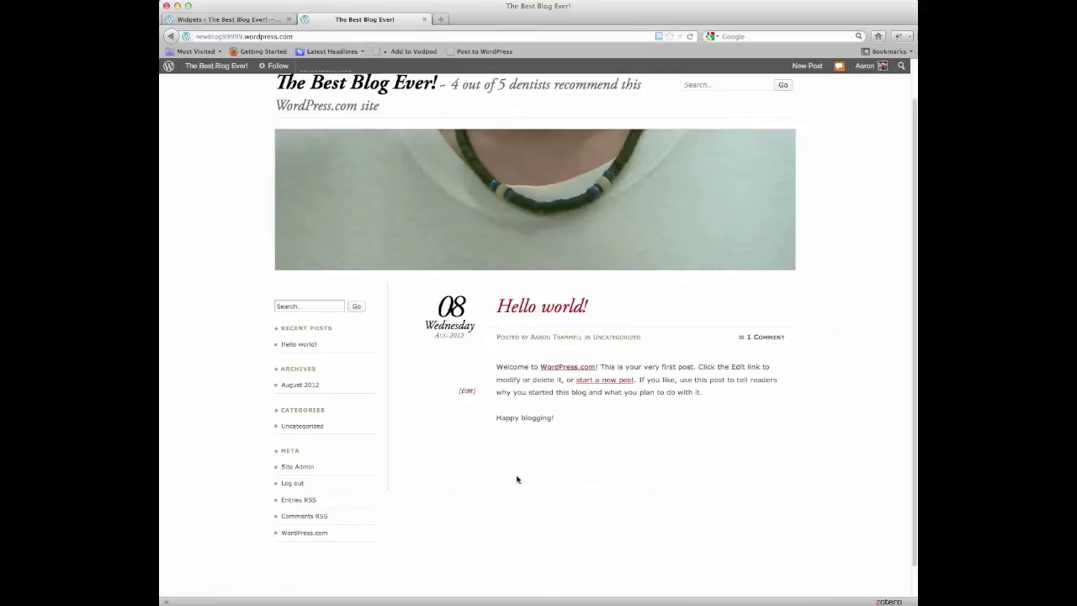
pyautogui.scroll(-1, 517, 480)
pyautogui.scroll(2, 577, 383)
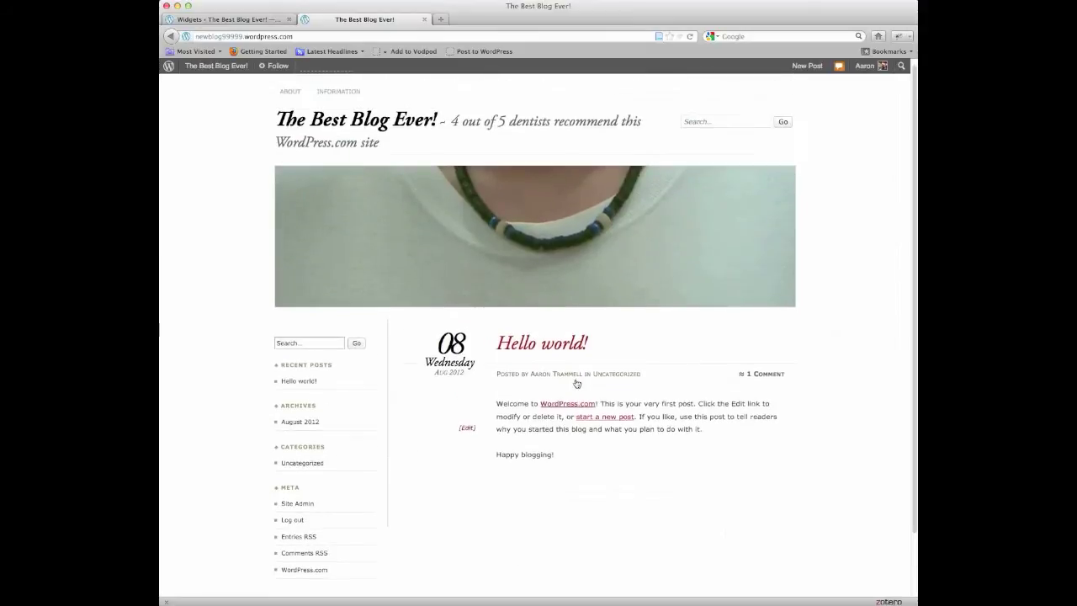
pyautogui.click(691, 37)
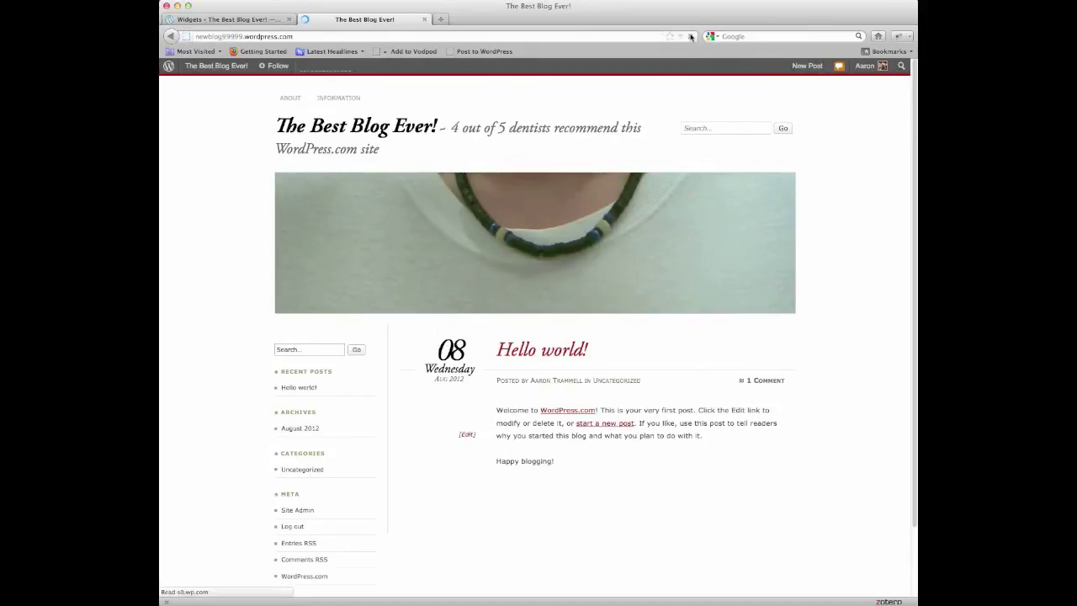
pyautogui.scroll(-1, 746, 276)
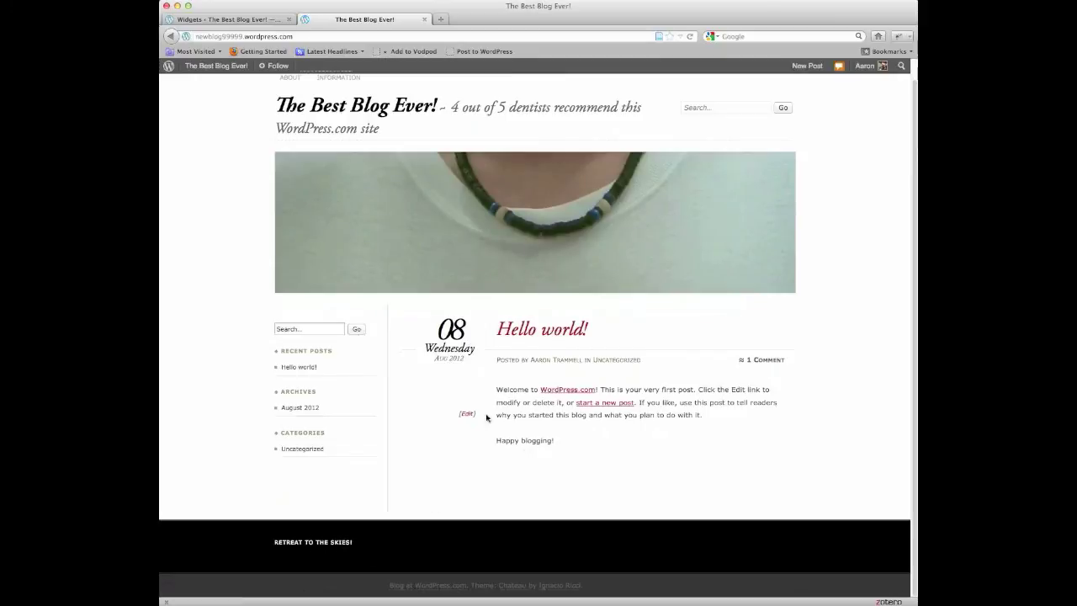
pyautogui.scroll(1, 492, 404)
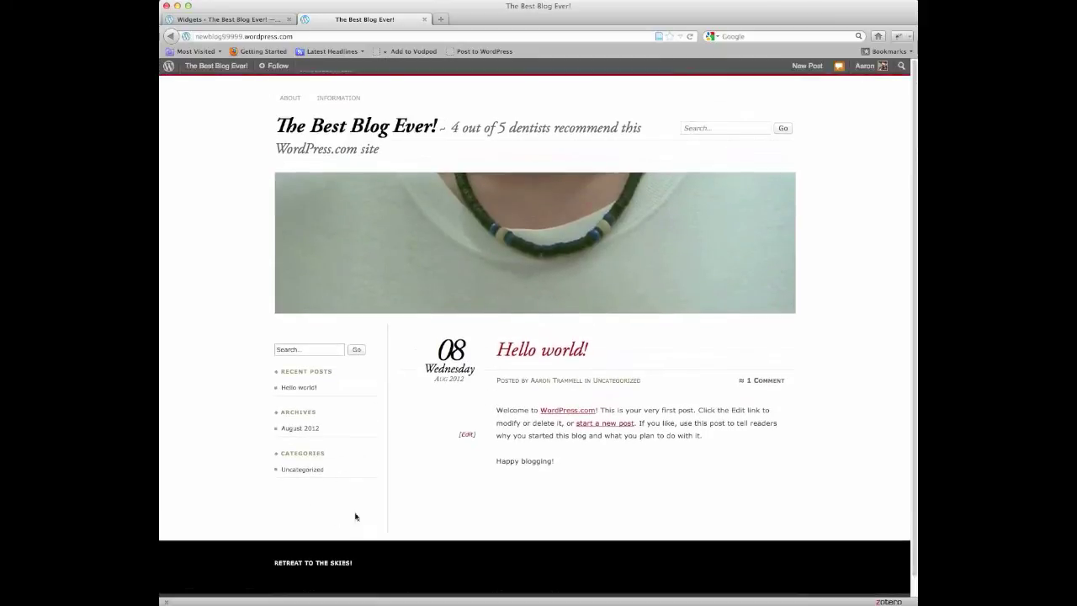